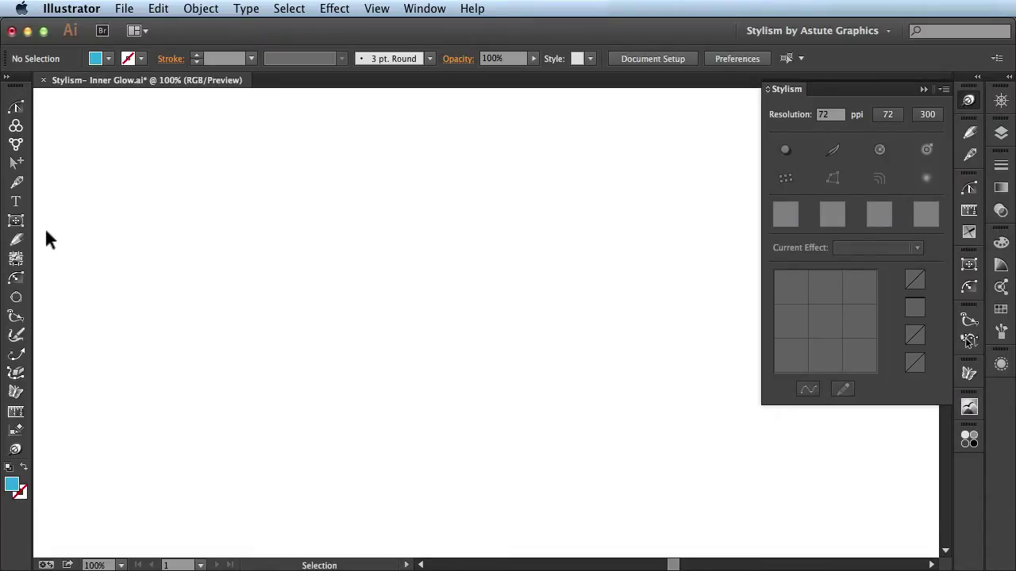
# Draw a large blue circle on the left of the artboard with the Dynamic Shapes Tool.
pyautogui.click(15, 221)
pyautogui.moveTo(302, 319); pyautogui.dragTo(148, 219)
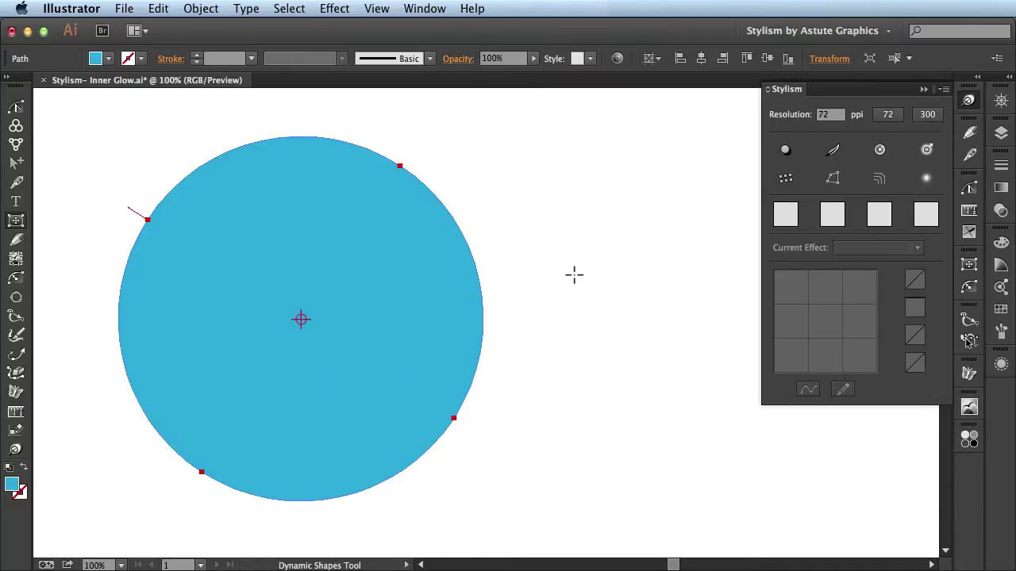
# Apply a live Inner Glow (Screen mode, Edge) to the circle and verify it in the Appearance panel.
pyautogui.click(880, 151)
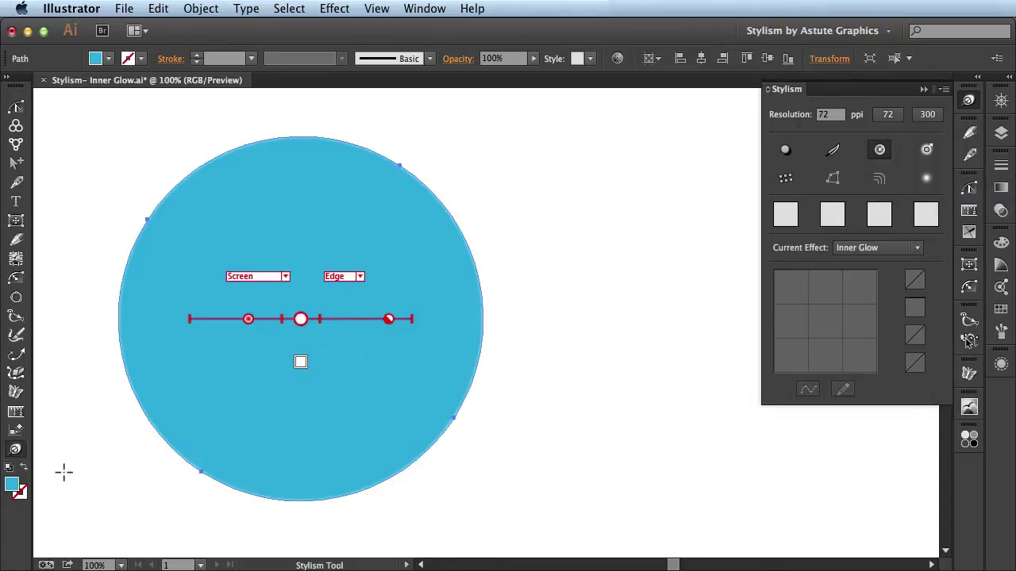
pyautogui.click(16, 451)
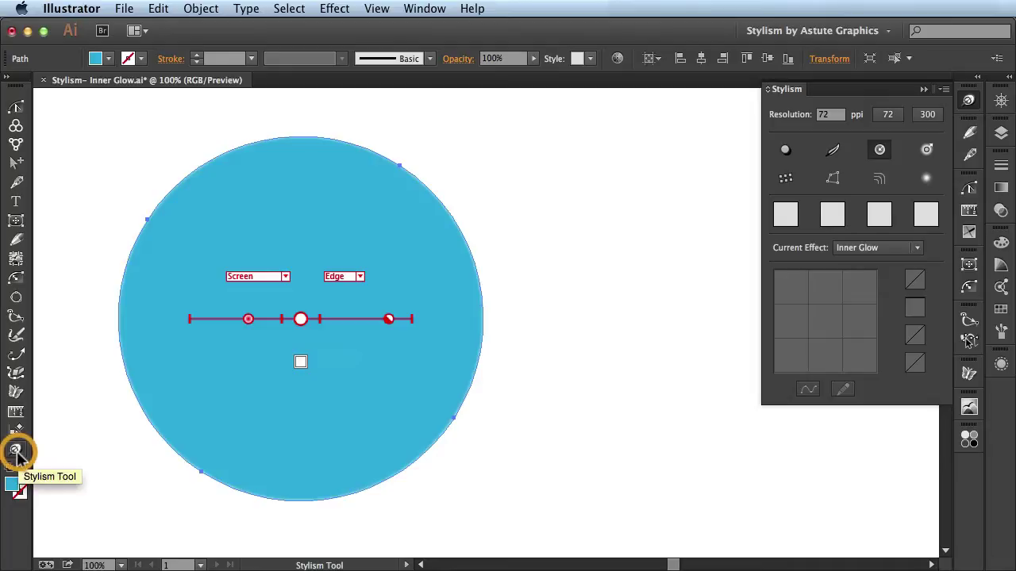
pyautogui.click(1001, 366)
pyautogui.click(851, 386)
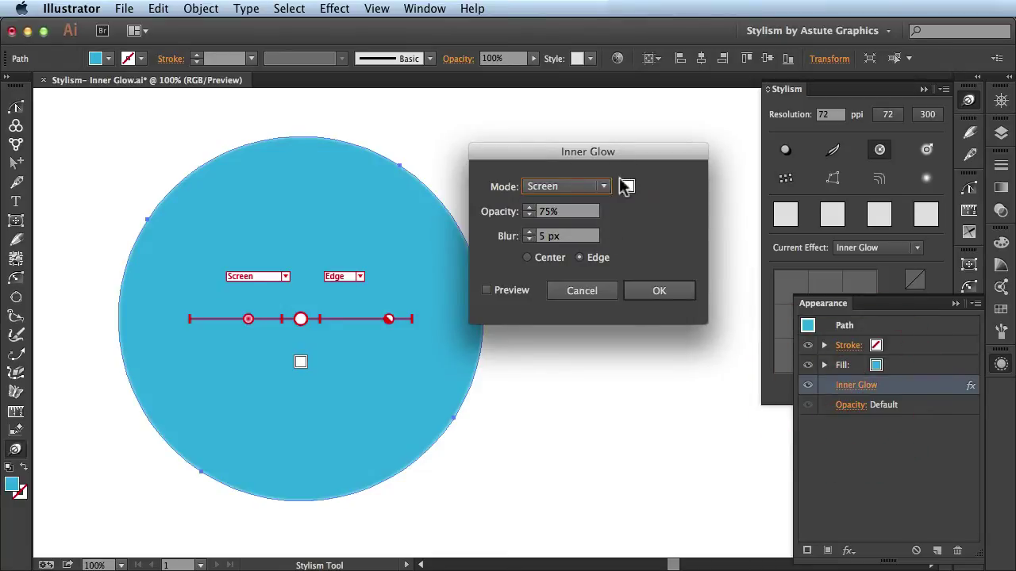
pyautogui.click(583, 292)
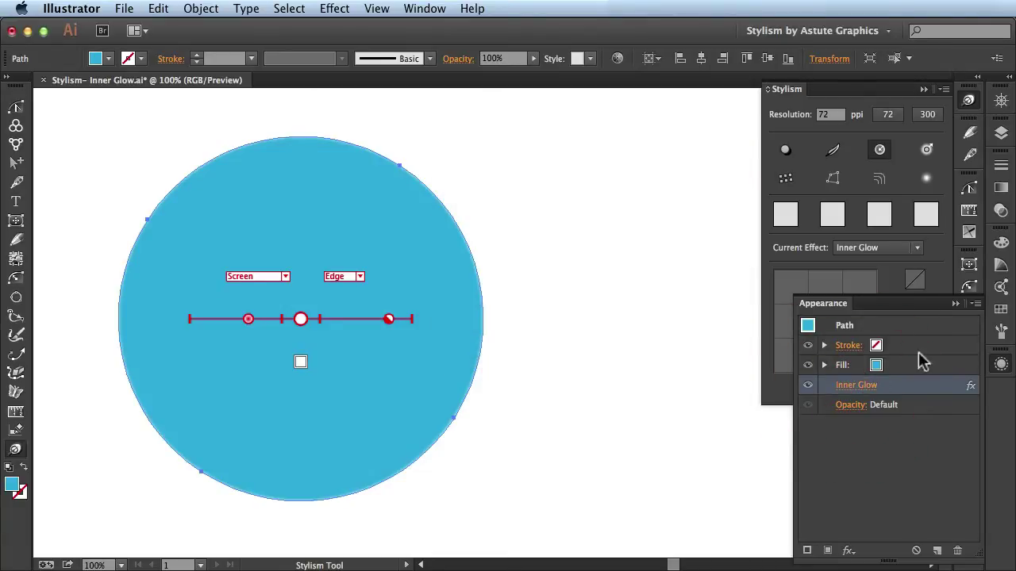
pyautogui.click(956, 305)
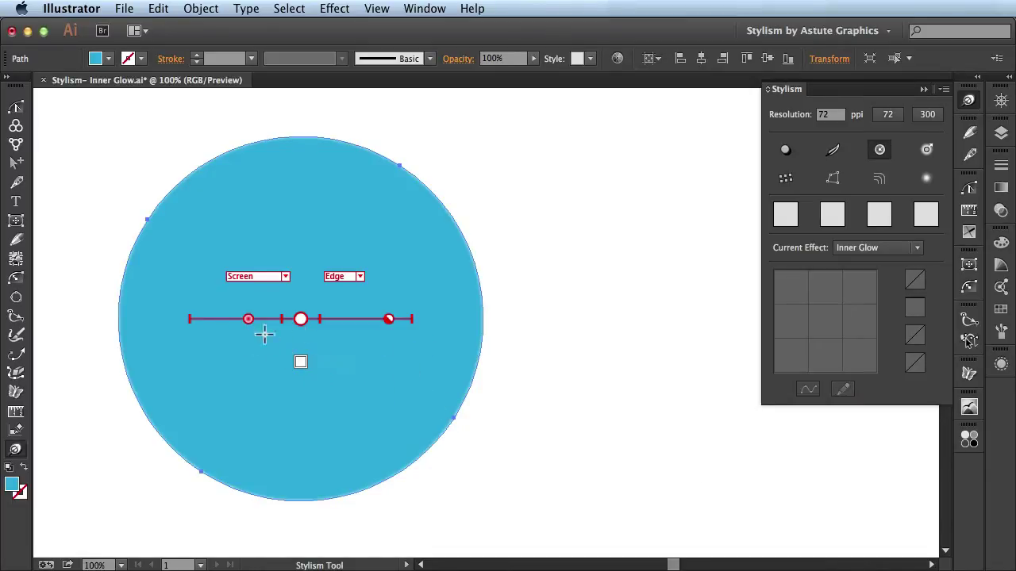
# Widen the Inner Glow blur to about 22 px with the widget's Blur handle.
pyautogui.moveTo(248, 317)
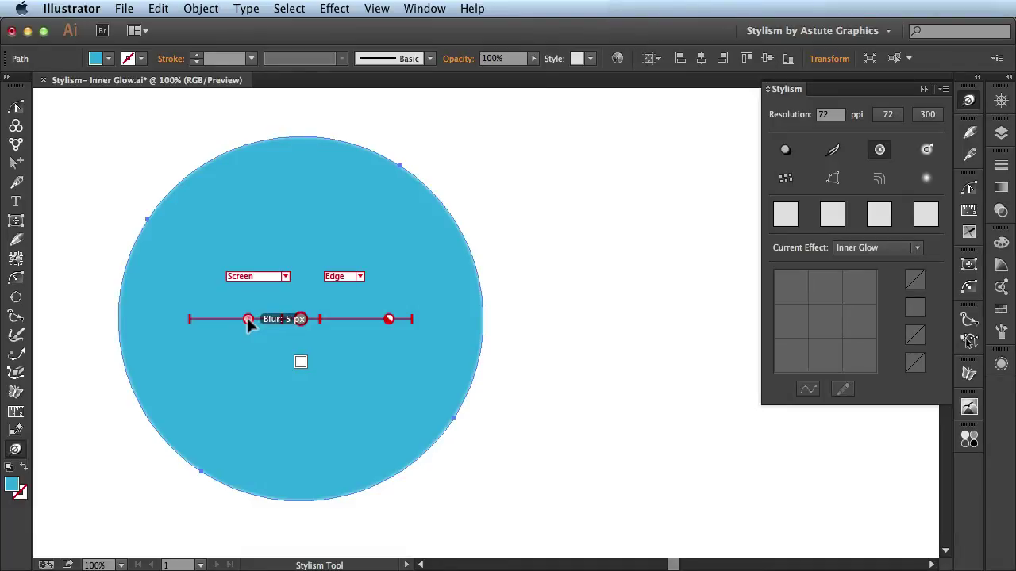
pyautogui.moveTo(247, 318); pyautogui.dragTo(289, 319)
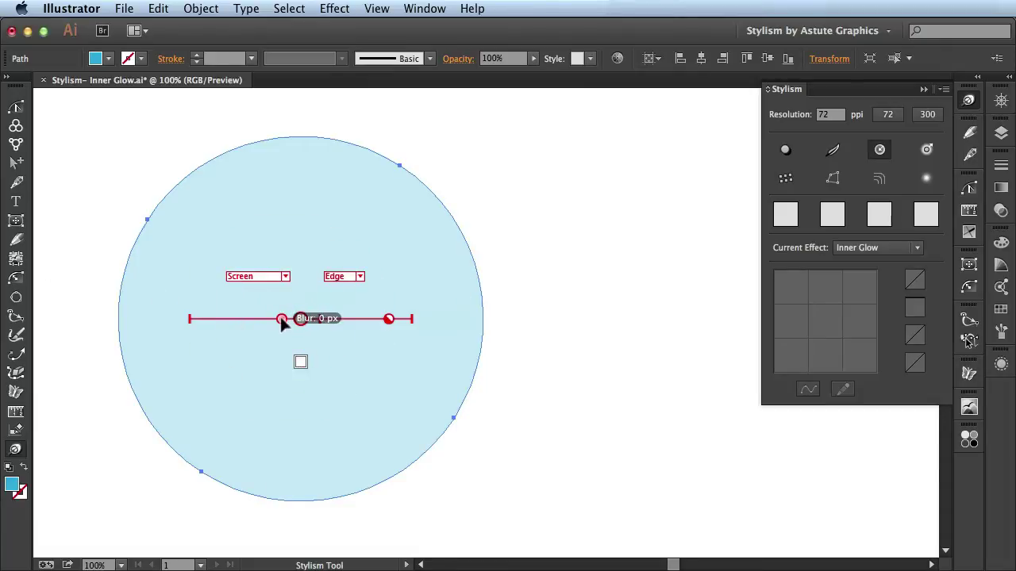
pyautogui.moveTo(282, 319); pyautogui.dragTo(156, 301)
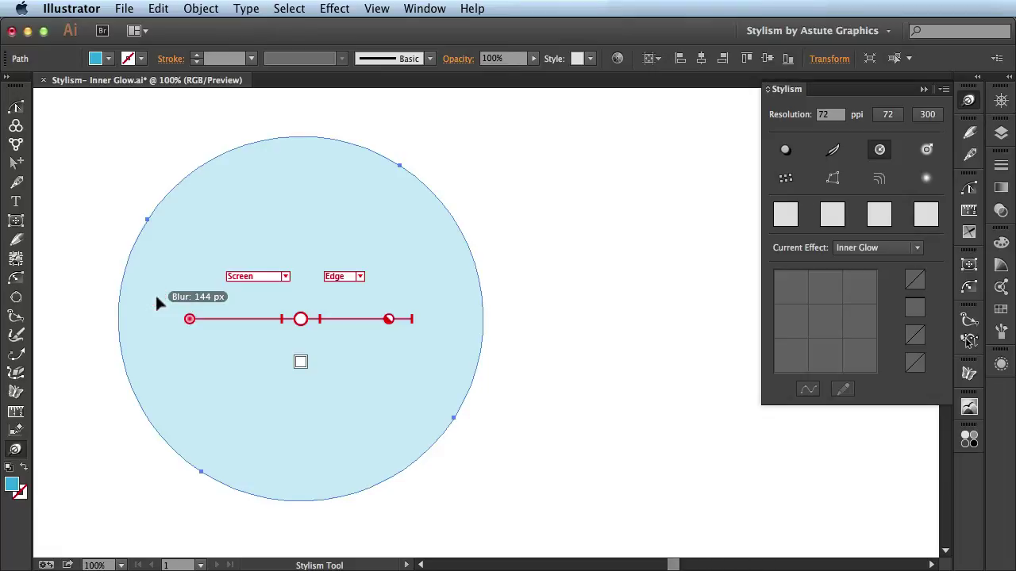
pyautogui.moveTo(157, 302); pyautogui.dragTo(217, 319)
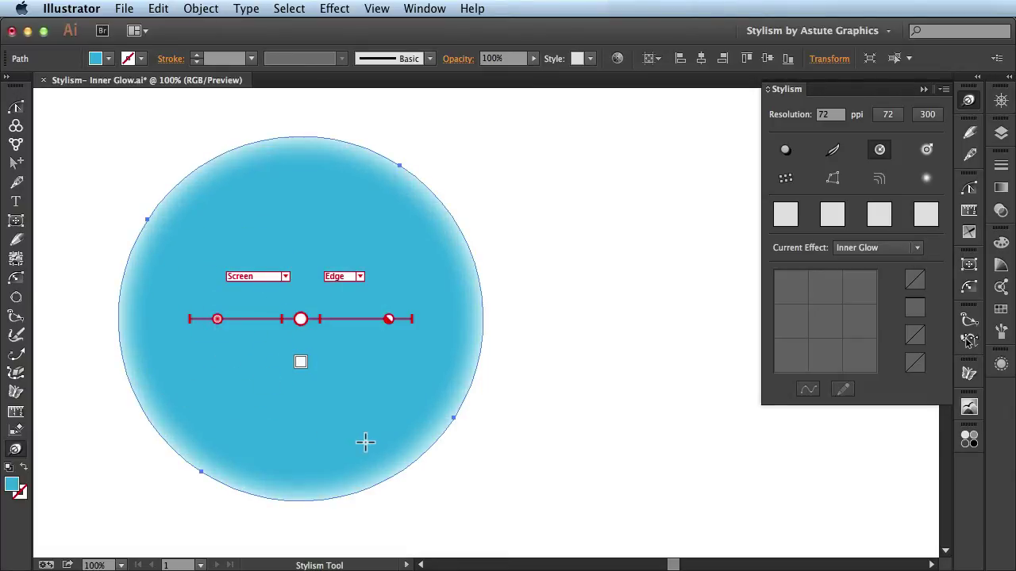
# Try the Inner Glow opacity at 100% and 0%, then settle near 49%.
pyautogui.moveTo(390, 322)
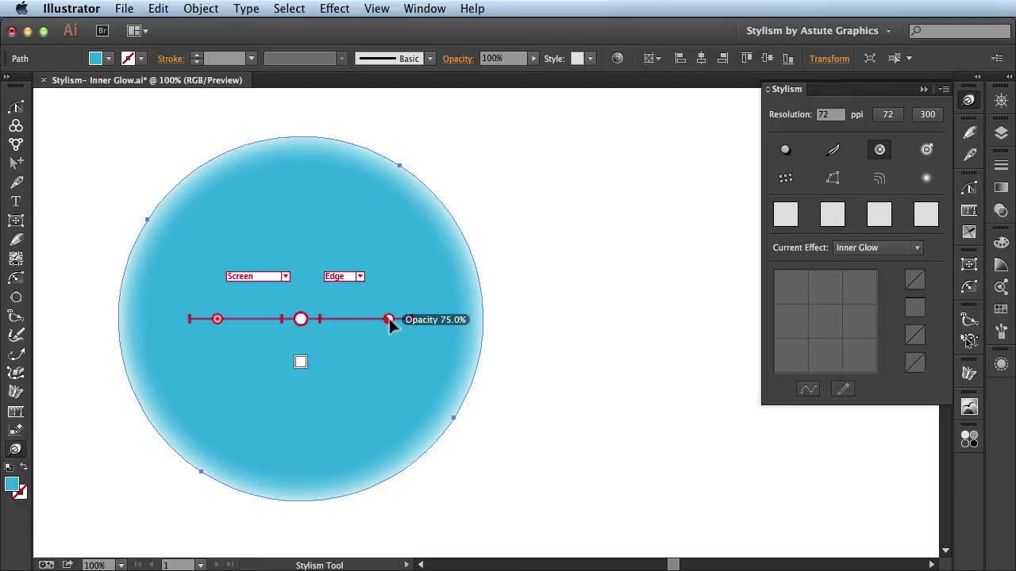
pyautogui.moveTo(390, 320); pyautogui.dragTo(491, 311)
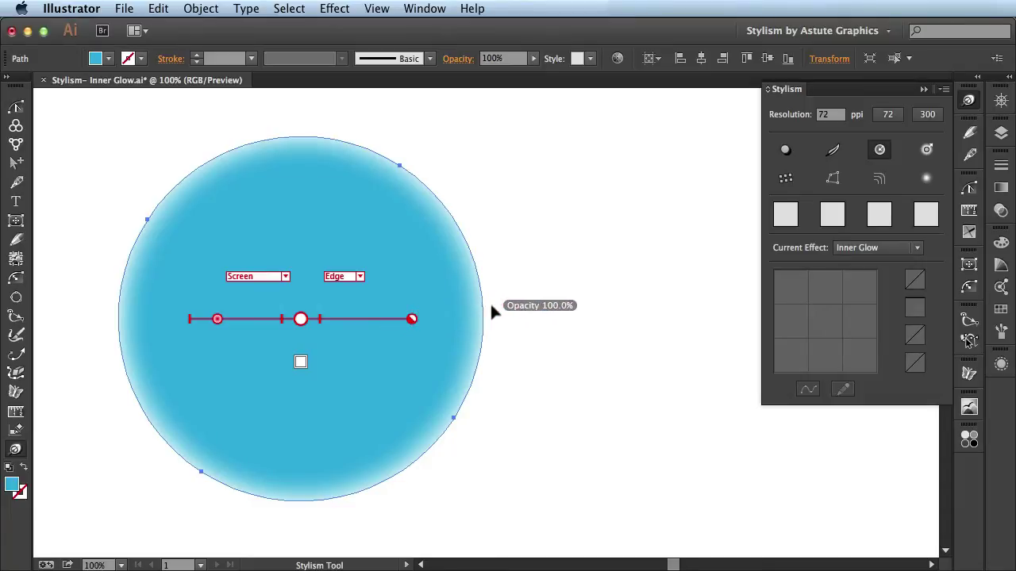
pyautogui.click(491, 309)
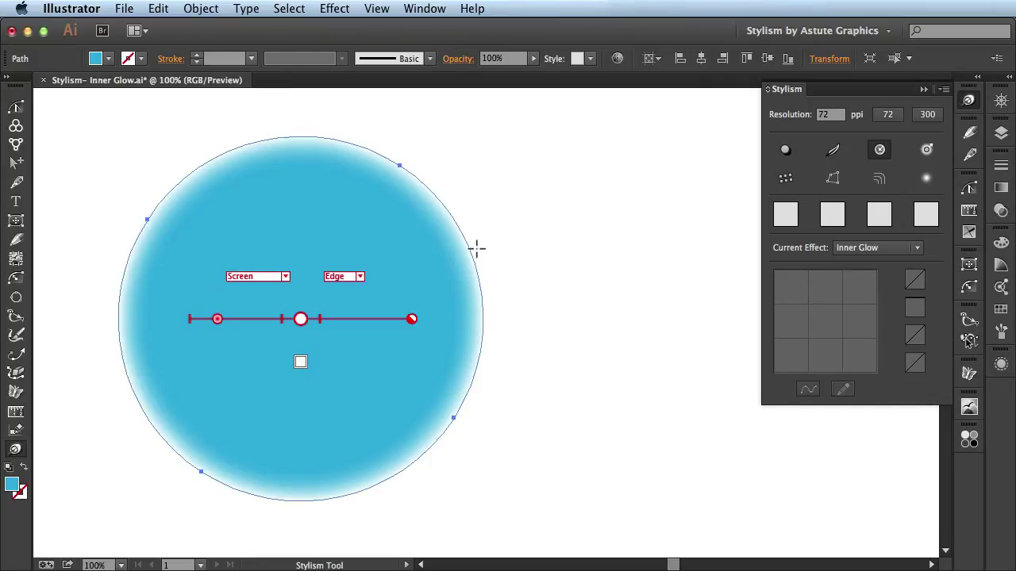
pyautogui.moveTo(410, 319); pyautogui.dragTo(311, 351)
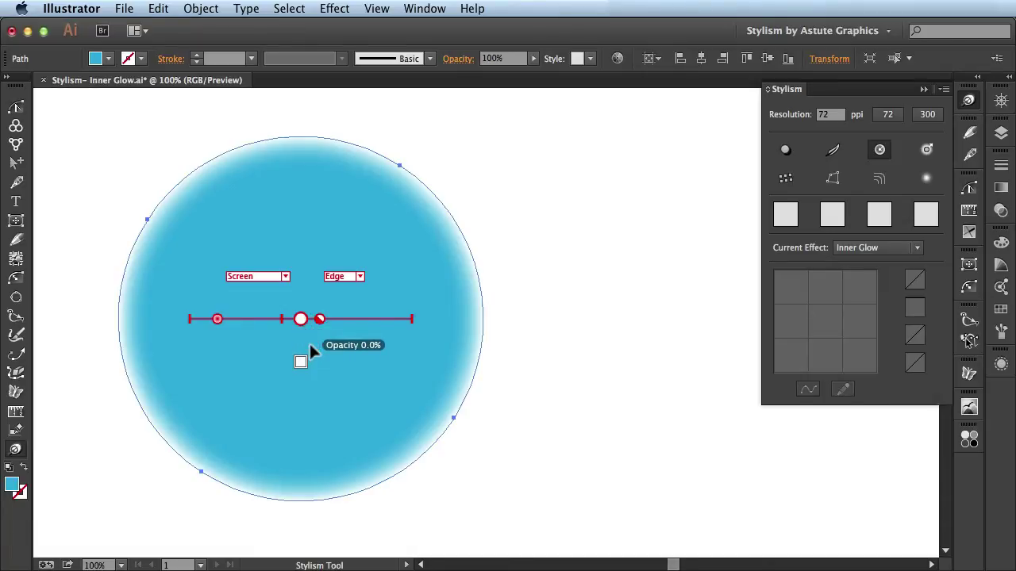
pyautogui.moveTo(311, 351); pyautogui.dragTo(417, 314)
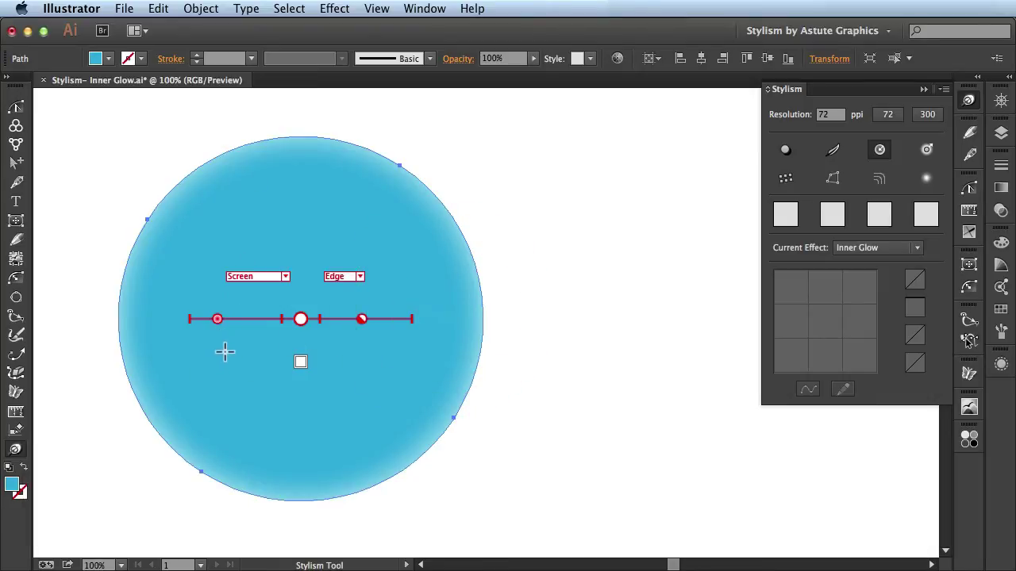
# Narrow the Inner Glow blur to roughly 13–15 px with the Blur handle.
pyautogui.moveTo(218, 318)
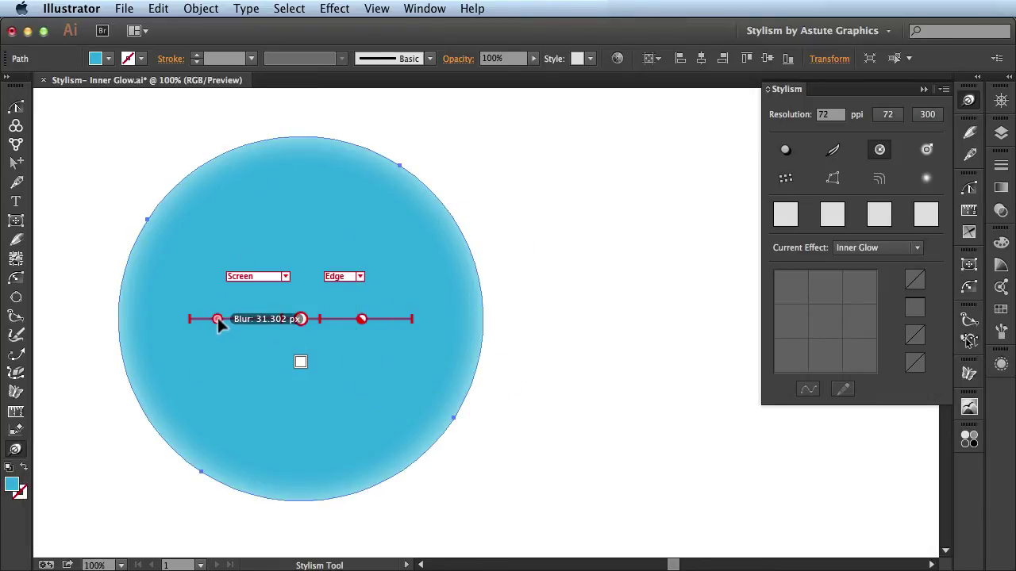
pyautogui.moveTo(218, 319)
pyautogui.mouseDown()
pyautogui.moveTo(246, 325)
pyautogui.moveTo(205, 329)
pyautogui.moveTo(250, 335)
pyautogui.moveTo(195, 317)
pyautogui.moveTo(274, 335)
pyautogui.moveTo(194, 338)
pyautogui.moveTo(242, 310)
pyautogui.moveTo(218, 330)
pyautogui.mouseUp()
pyautogui.press('super')
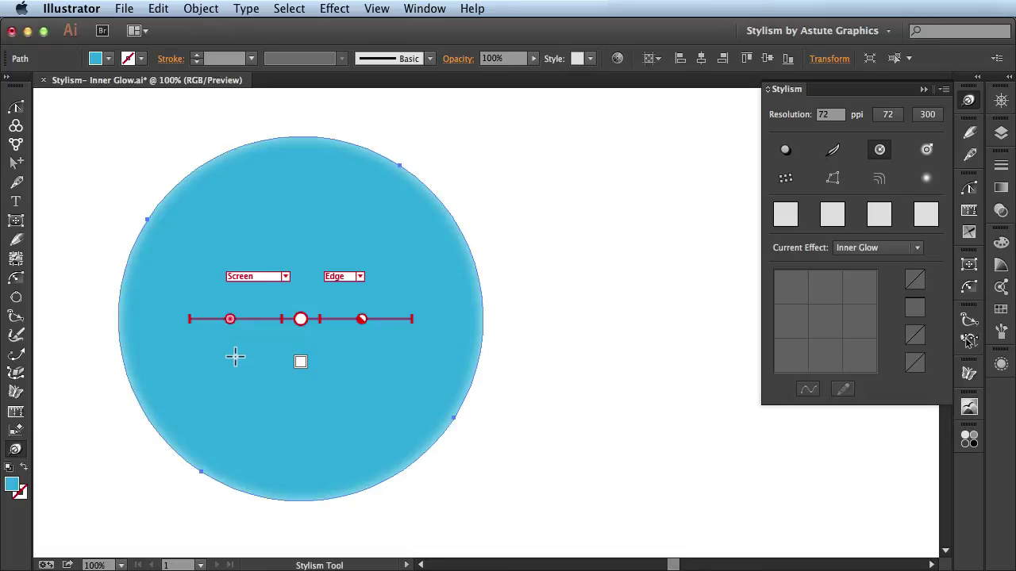
# Set the Inner Glow blur to exactly 20 px.
pyautogui.doubleClick(229, 319)
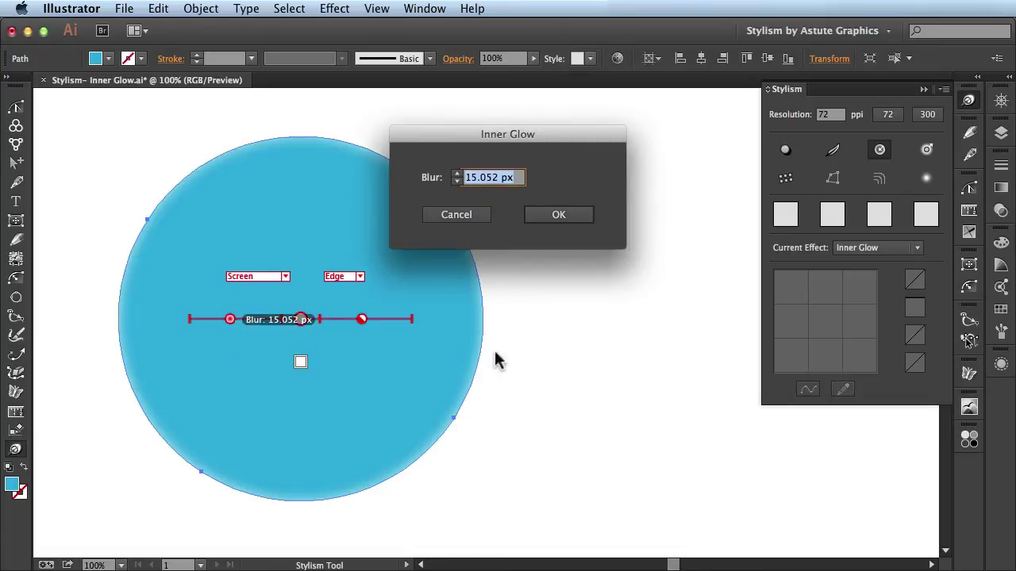
pyautogui.write('20')
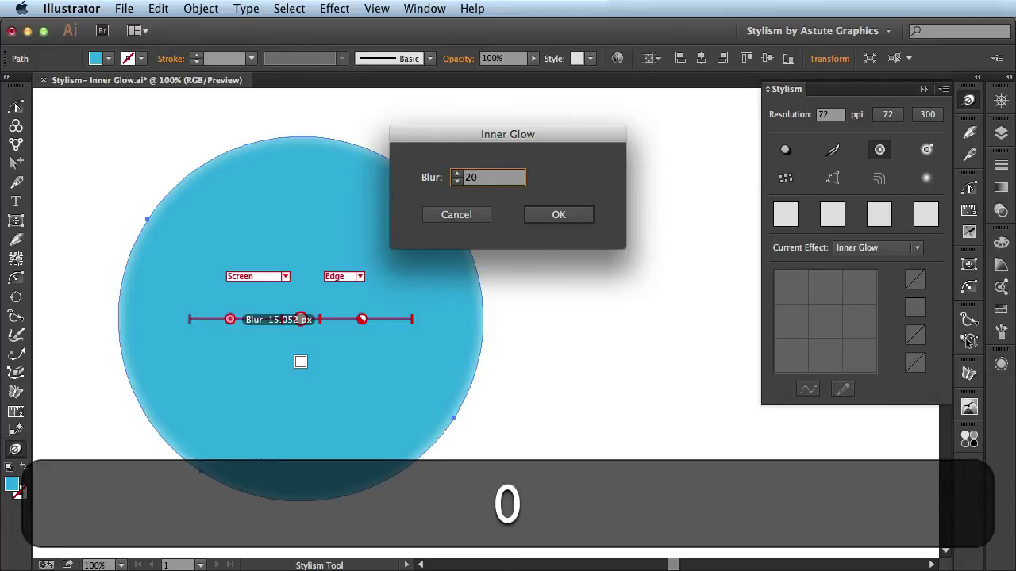
pyautogui.press('Return')
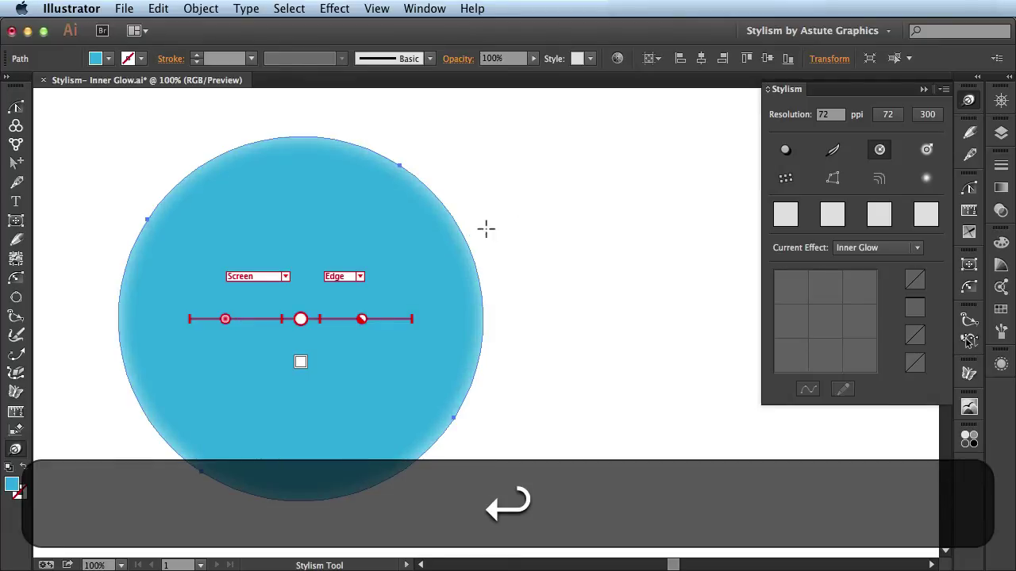
# Set the Inner Glow opacity to exactly 30%.
pyautogui.doubleClick(362, 320)
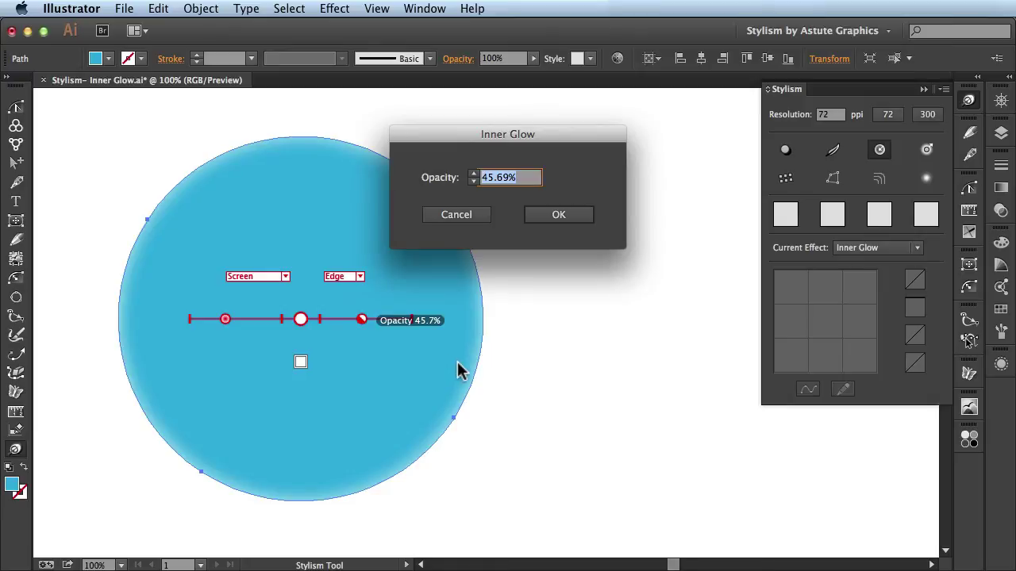
pyautogui.write('30')
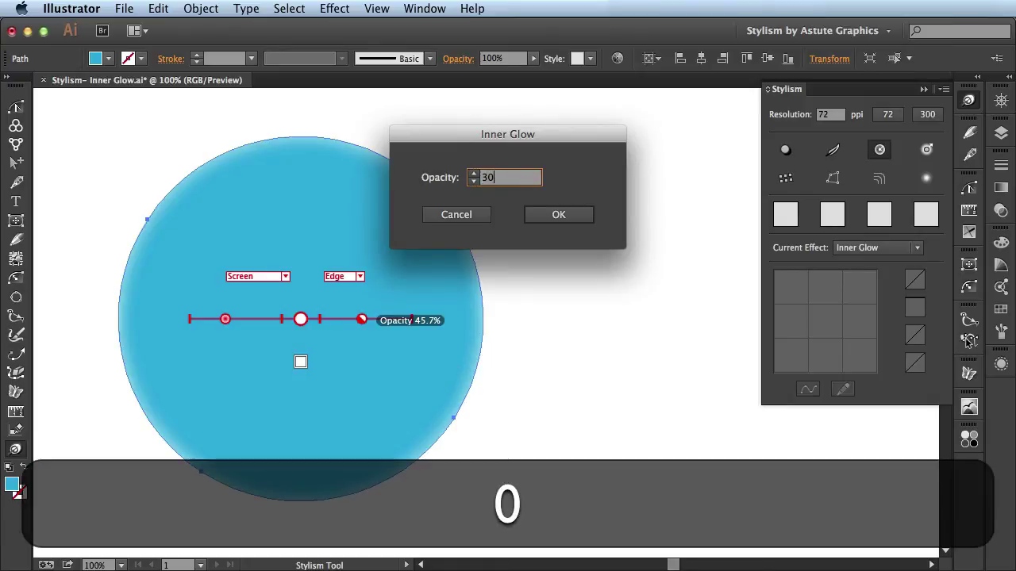
pyautogui.press('Return')
pyautogui.moveTo(349, 324)
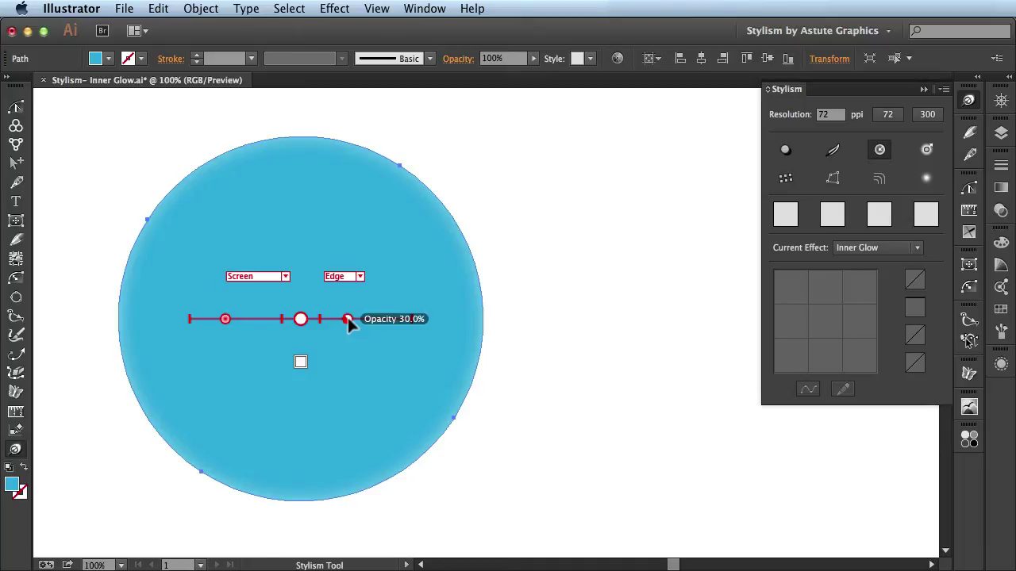
# Change the glow colour to pale yellow E8EA8C and nudge the blur slightly.
pyautogui.click(300, 367)
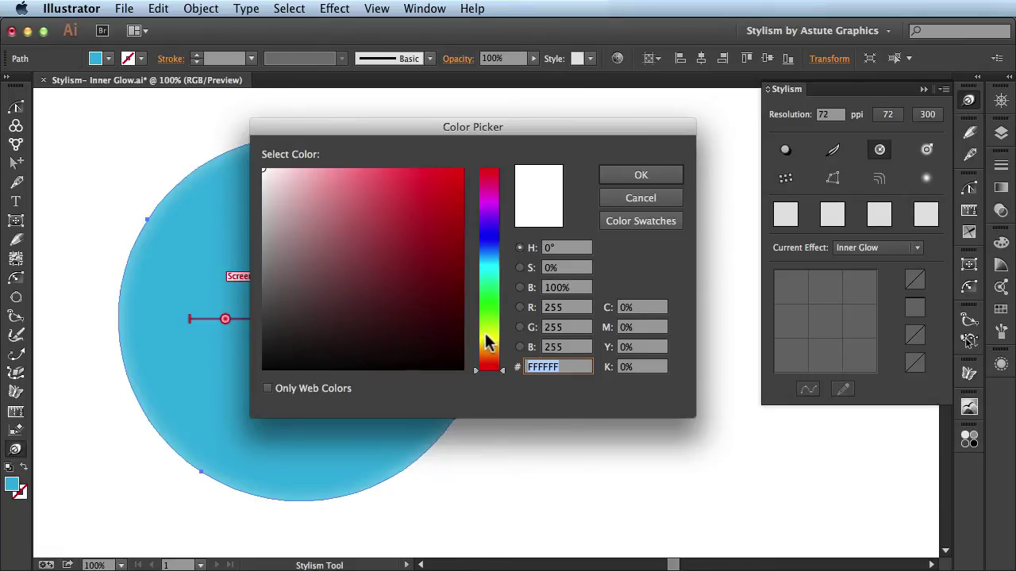
pyautogui.click(488, 336)
pyautogui.click(343, 185)
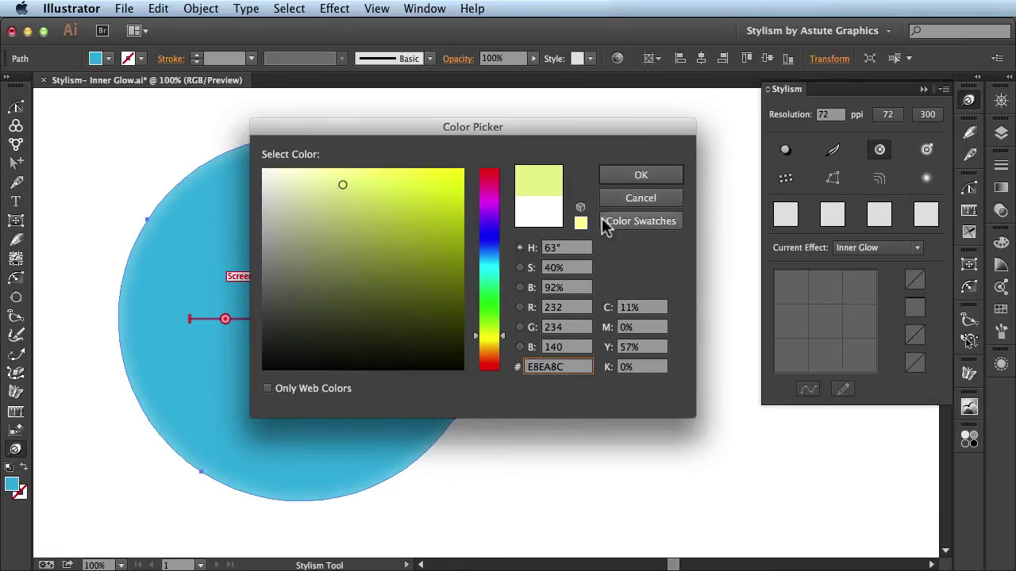
pyautogui.click(635, 176)
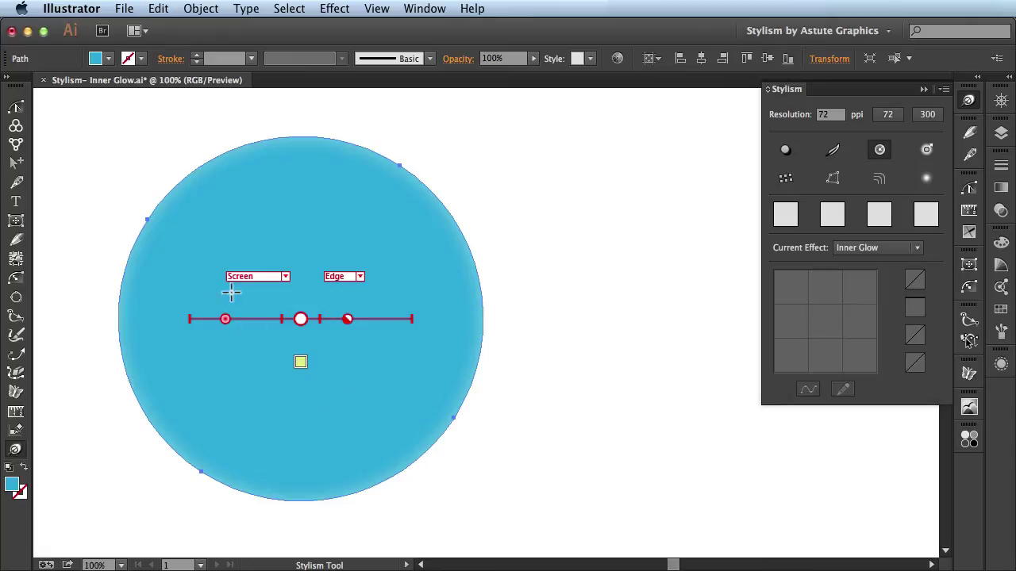
pyautogui.moveTo(223, 320)
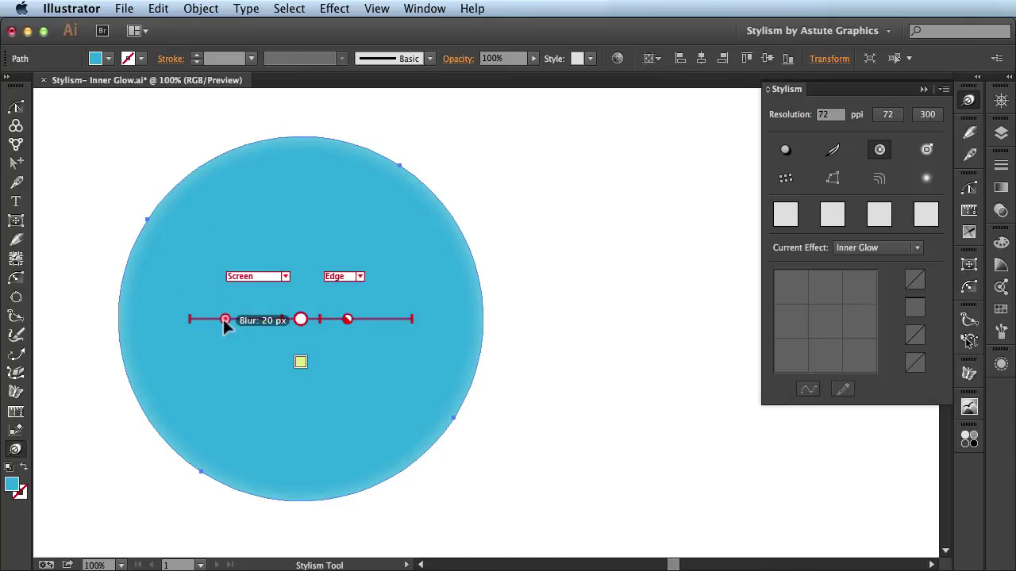
pyautogui.moveTo(223, 319); pyautogui.dragTo(218, 318)
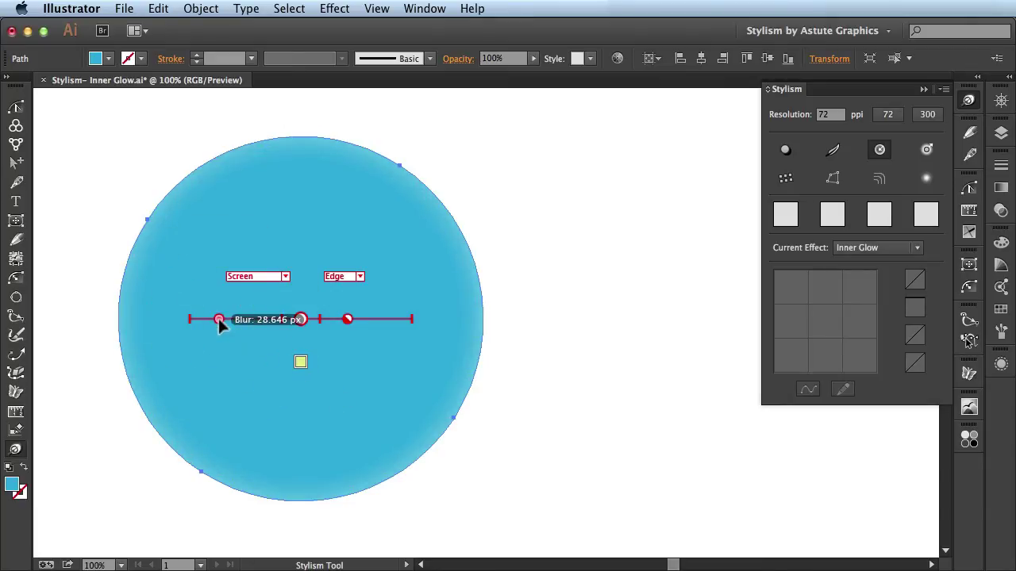
# Switch the Inner Glow blend mode to Overlay and raise its opacity to about 65.5%.
pyautogui.click(282, 278)
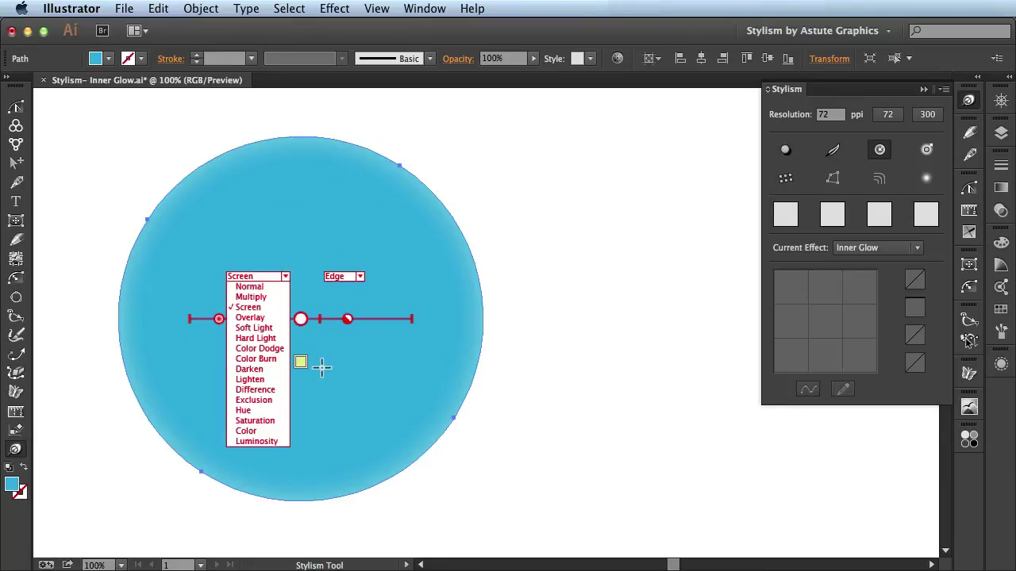
pyautogui.click(268, 318)
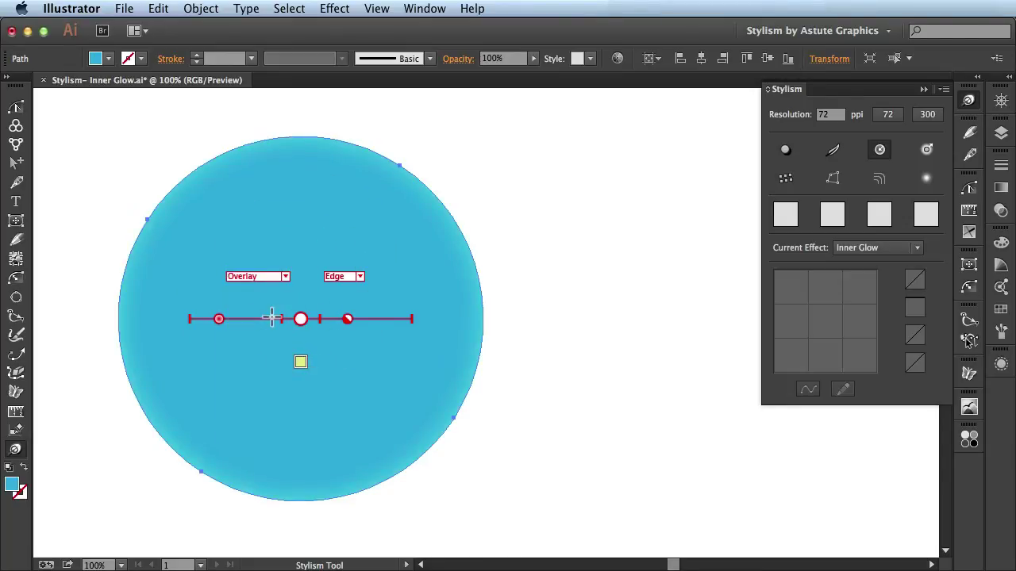
pyautogui.click(284, 276)
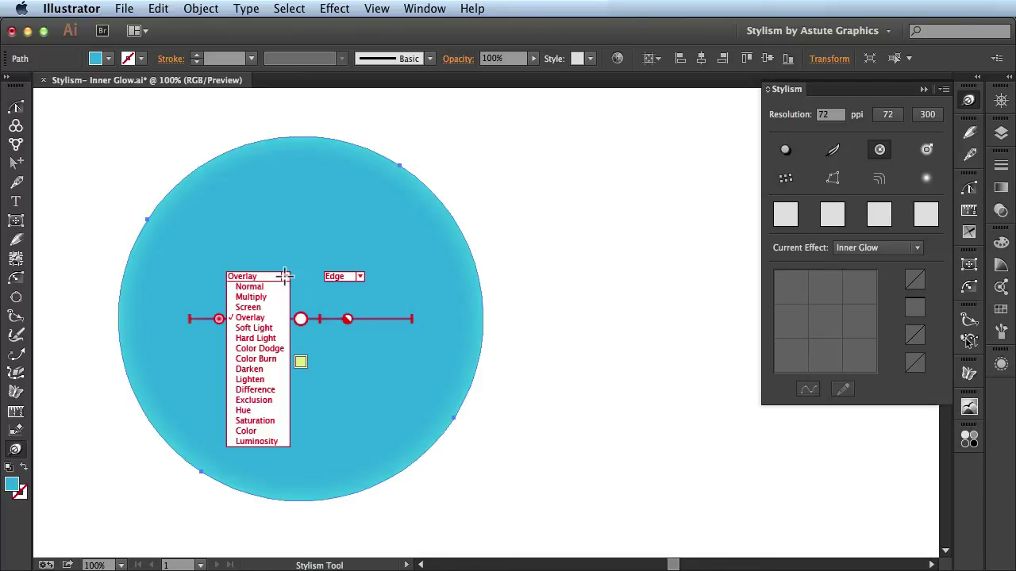
pyautogui.click(284, 276)
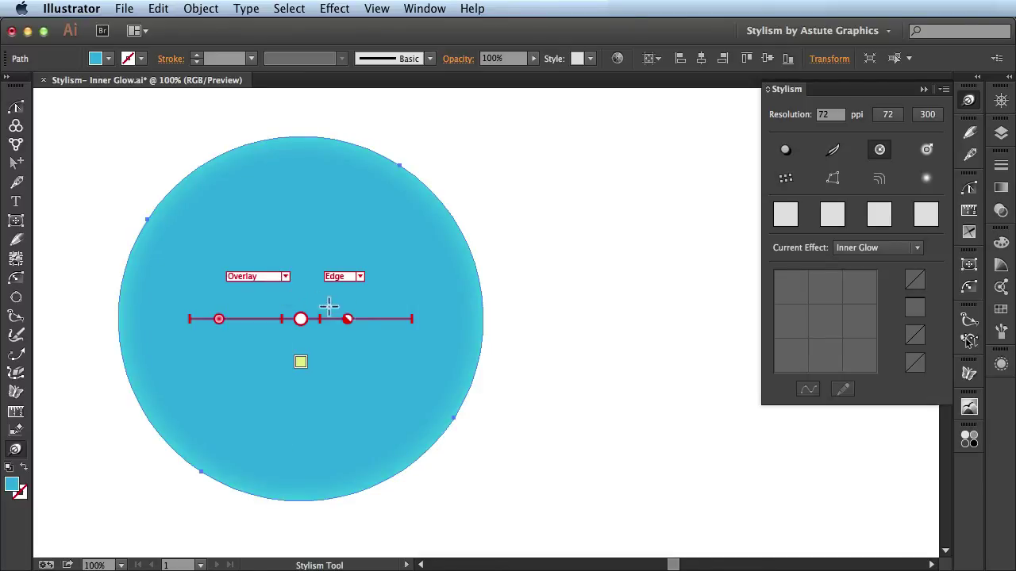
pyautogui.moveTo(347, 319); pyautogui.dragTo(389, 319)
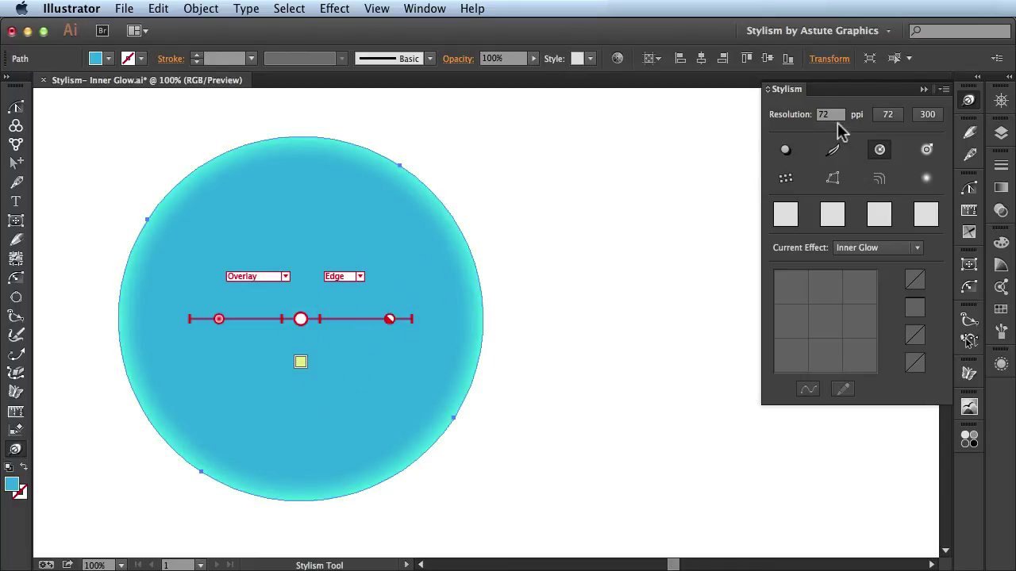
pyautogui.doubleClick(834, 115)
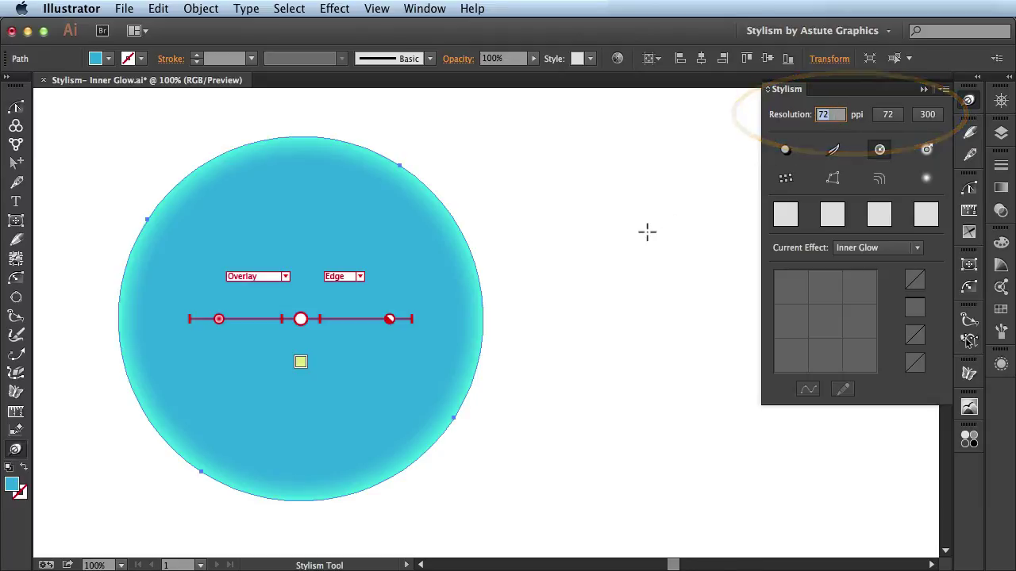
pyautogui.write('20')
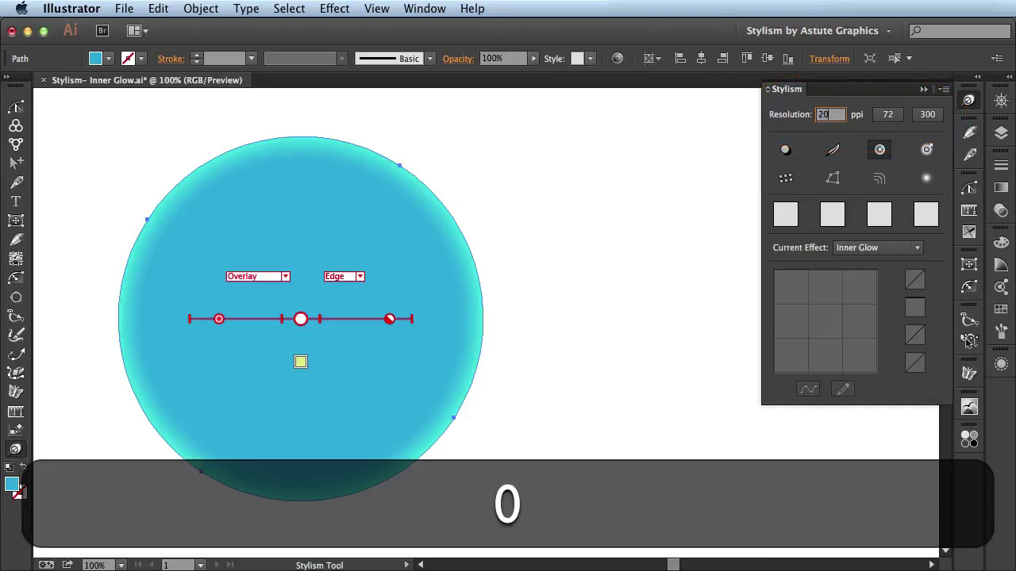
pyautogui.press('Tab')
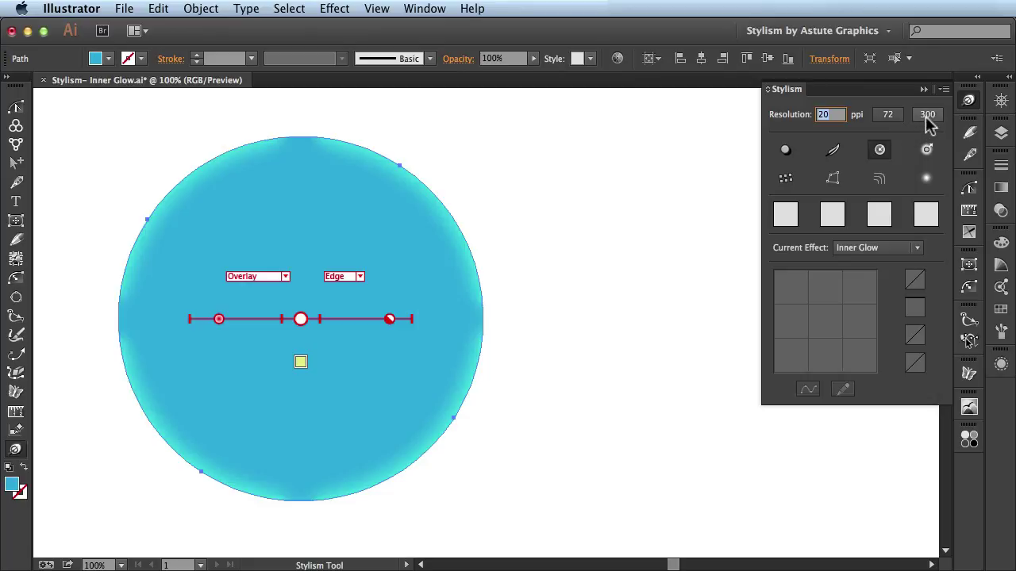
pyautogui.click(928, 115)
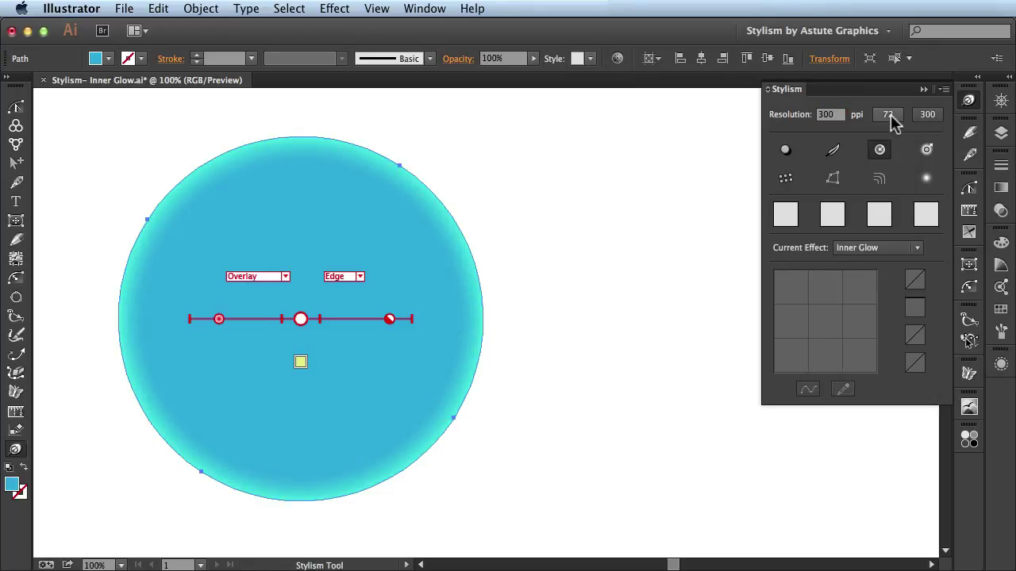
pyautogui.click(888, 115)
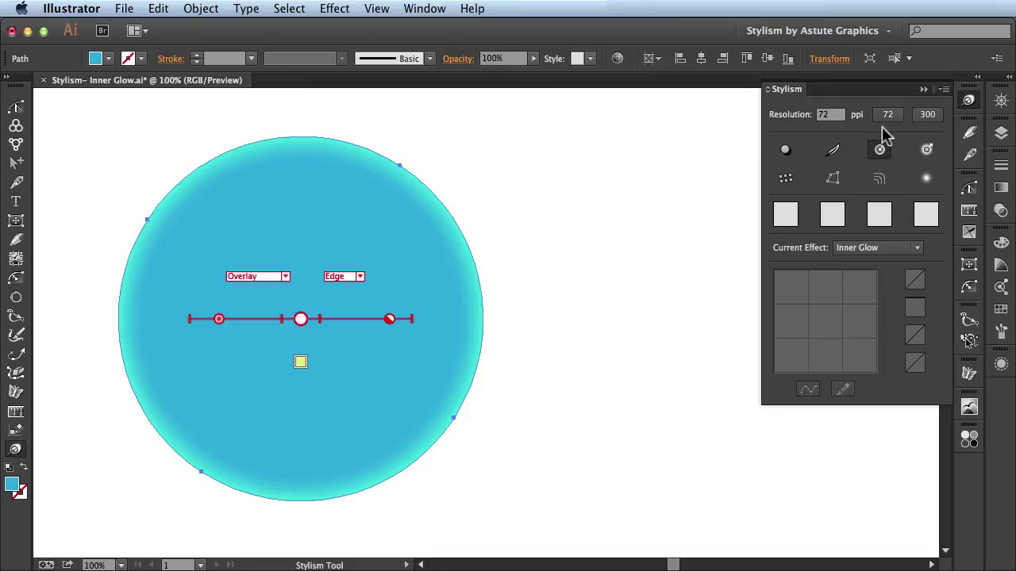